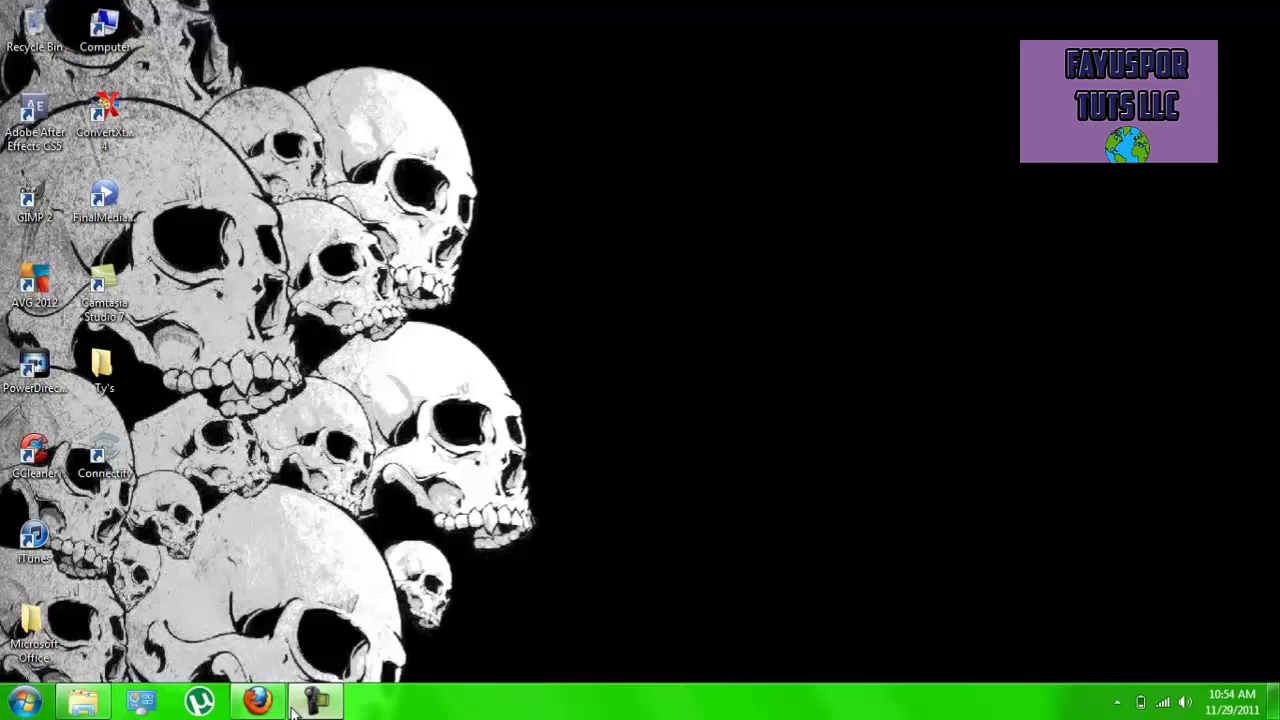
# Switch to Firefox and review the connectify.me home page, examining its download options, usage descriptions, Lite versus Pro comparison and web address
pyautogui.click(260, 703)
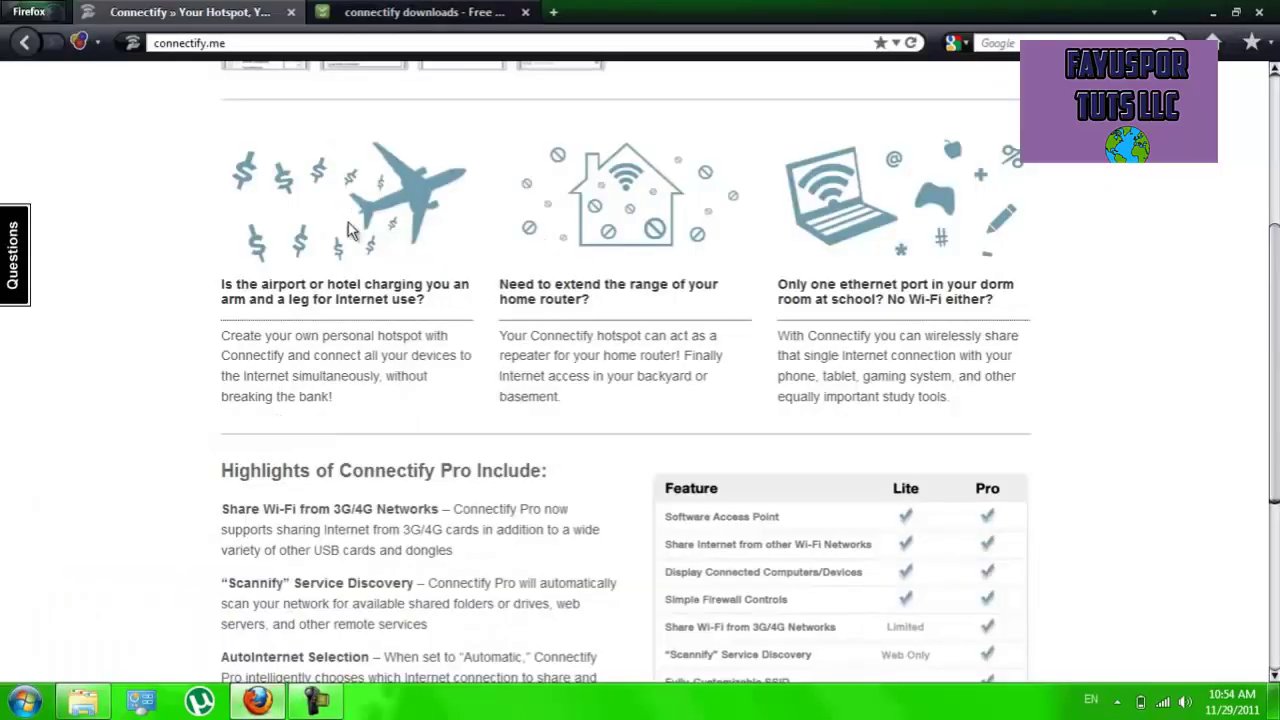
pyautogui.scroll(5, 349, 229)
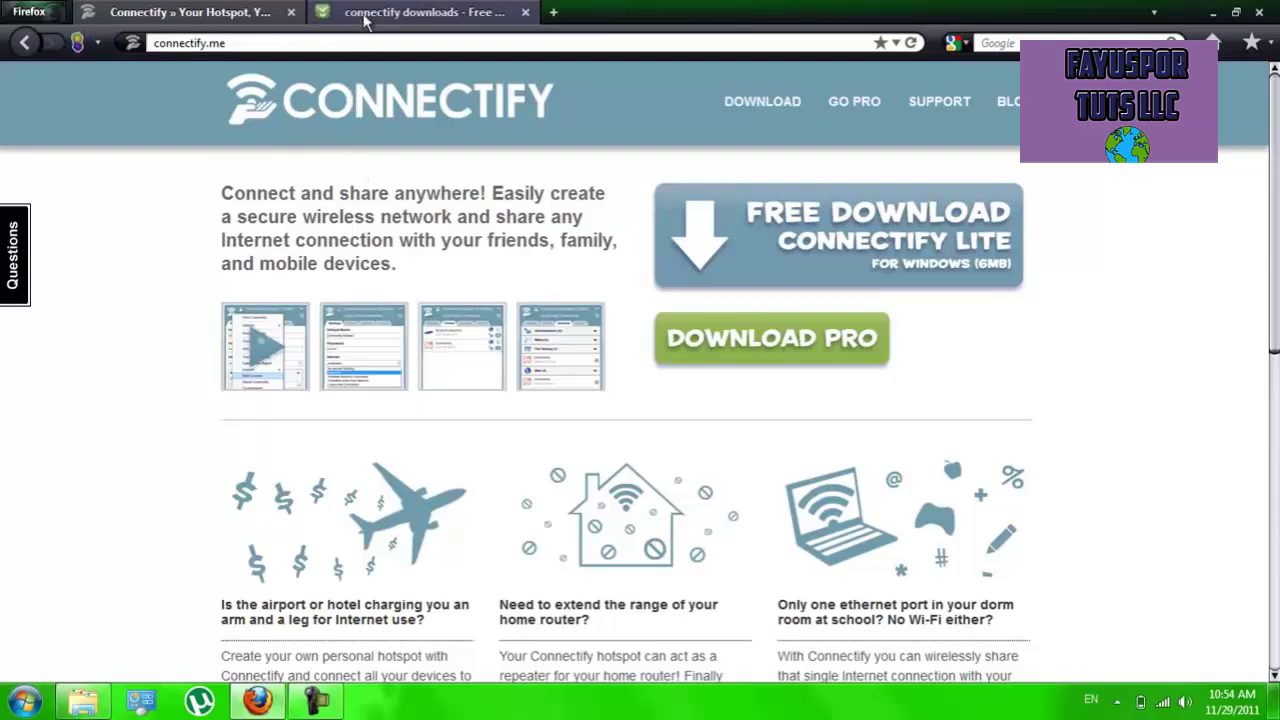
pyautogui.scroll(-3, 575, 272)
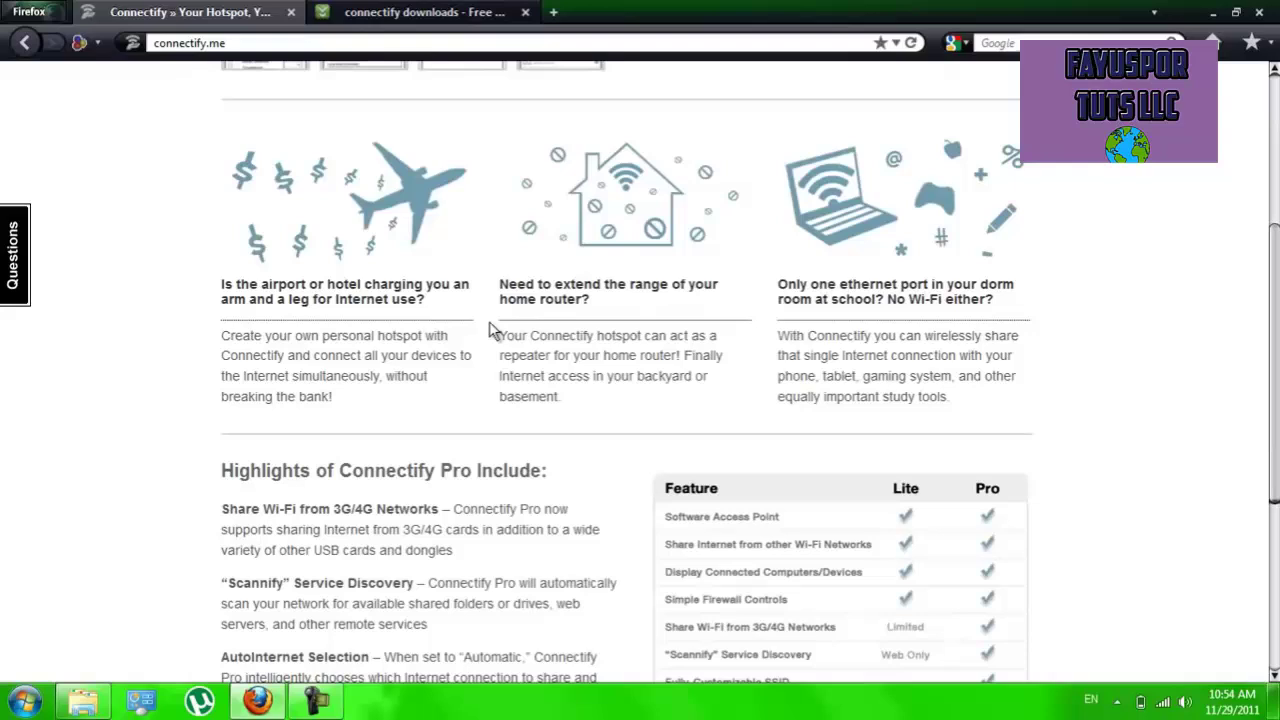
pyautogui.moveTo(483, 278); pyautogui.dragTo(700, 392)
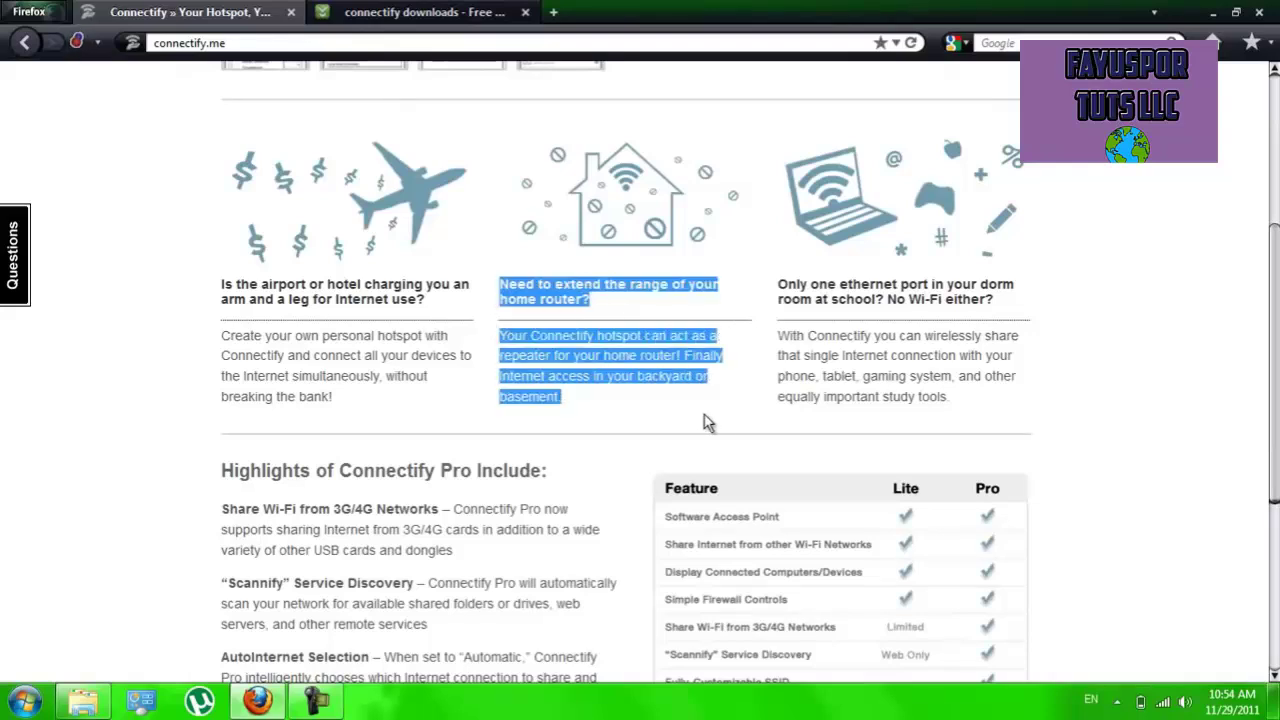
pyautogui.click(705, 421)
pyautogui.scroll(2, 661, 395)
pyautogui.scroll(-4, 660, 400)
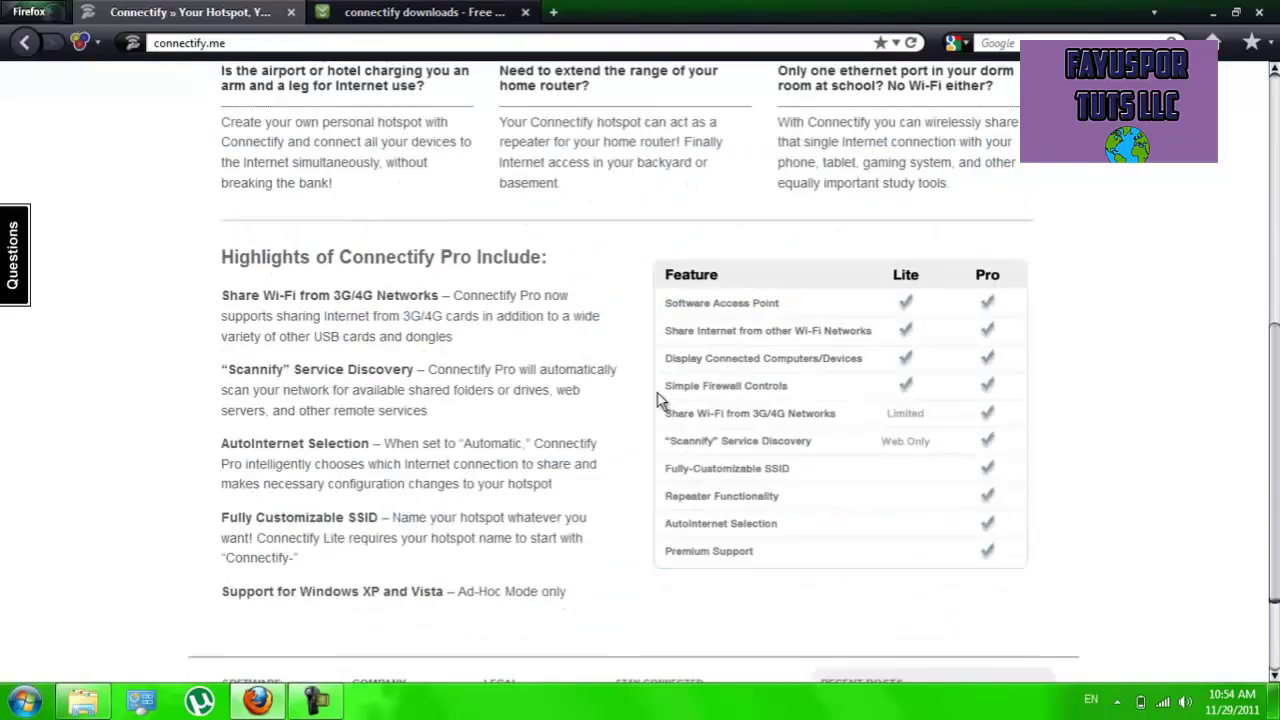
pyautogui.scroll(-2, 658, 400)
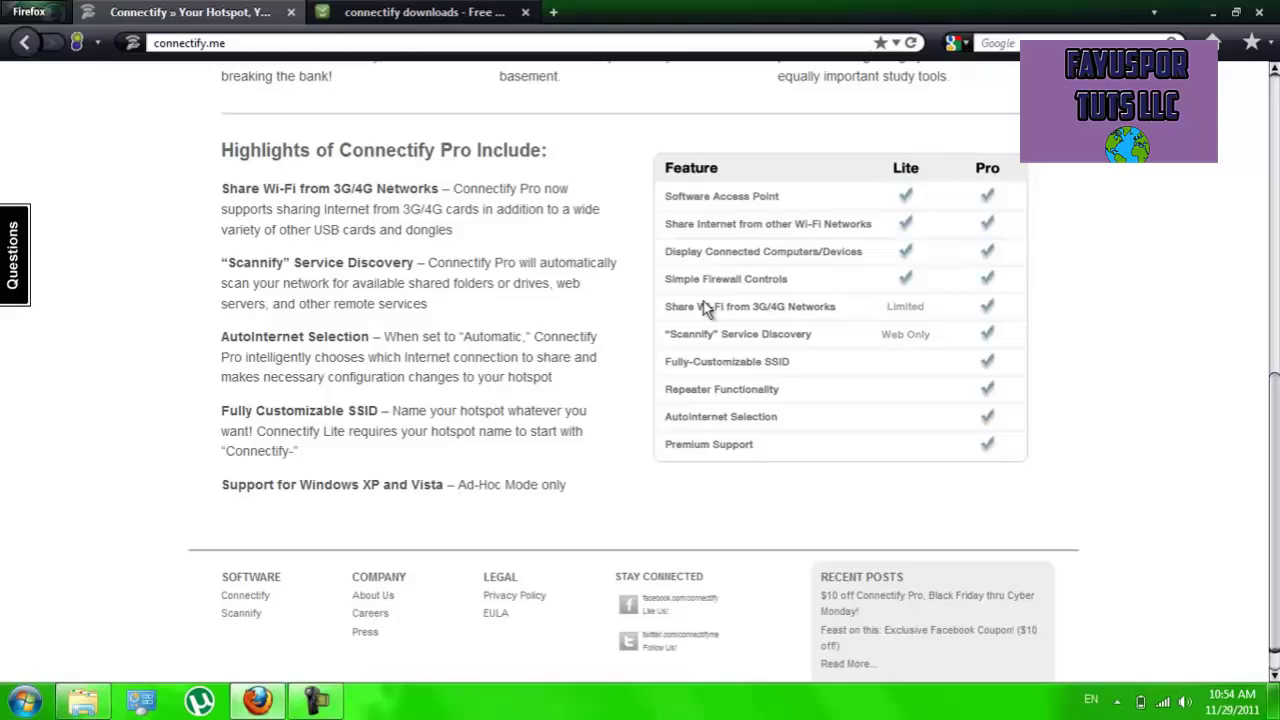
pyautogui.scroll(3, 295, 245)
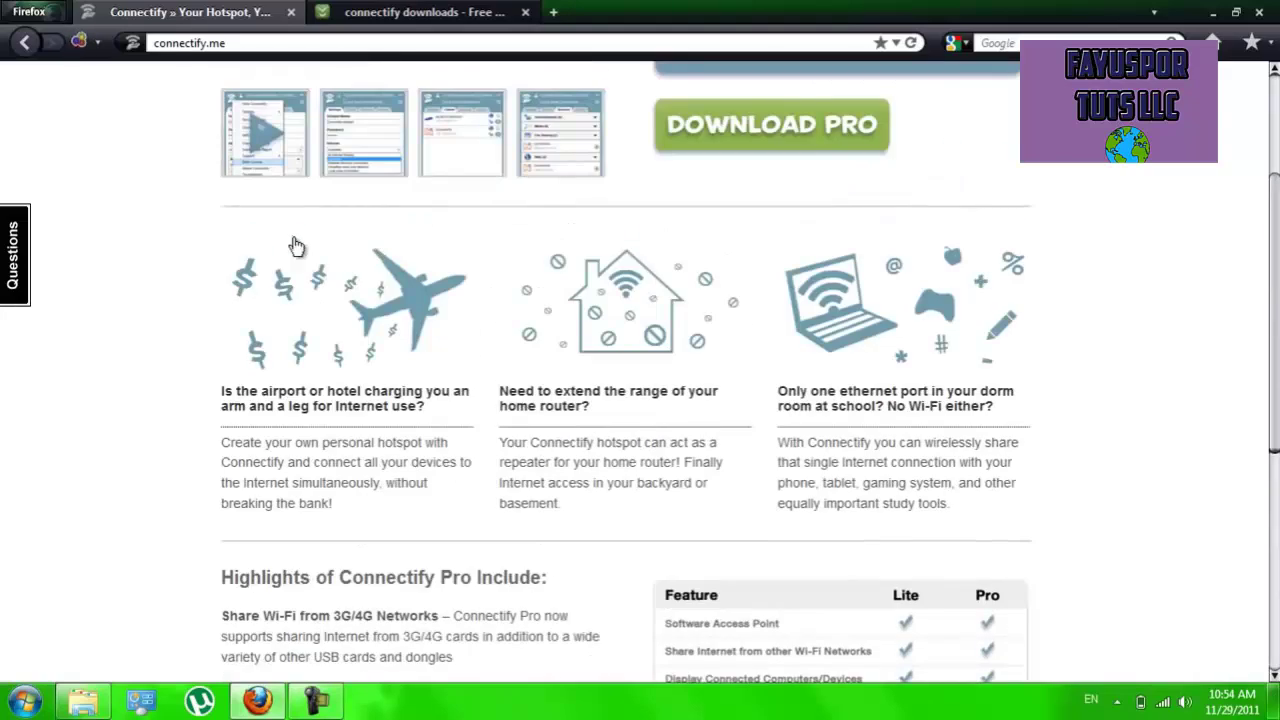
pyautogui.scroll(2, 297, 240)
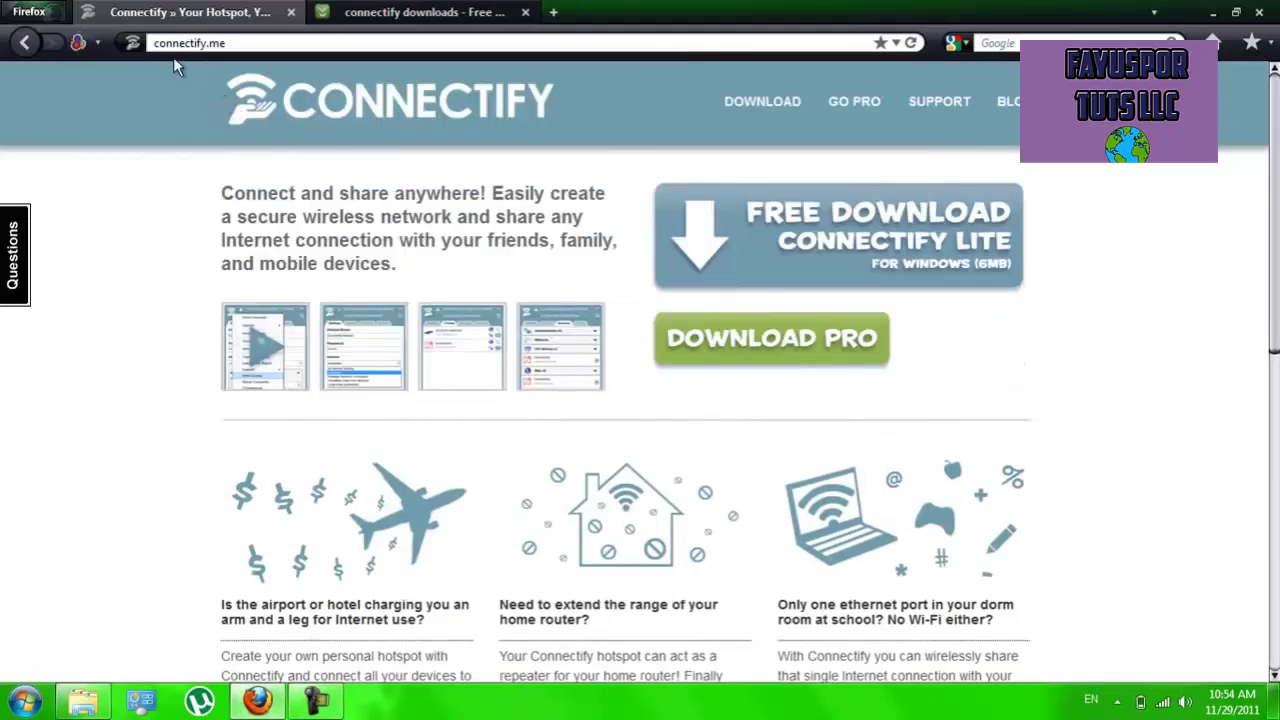
pyautogui.click(170, 43)
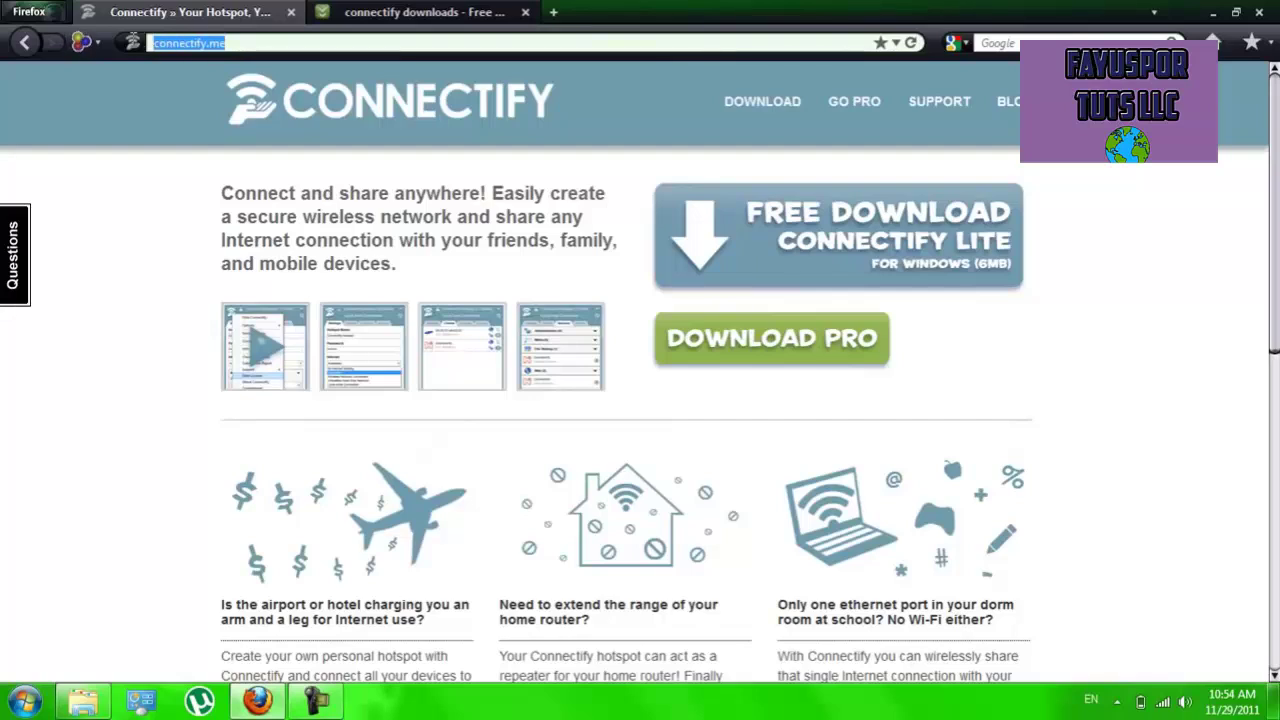
pyautogui.click(155, 160)
# View the CNET Download.com search results for connectify, and look at the ConnectifyInstaller file in the _Program Setups folder
pyautogui.click(400, 12)
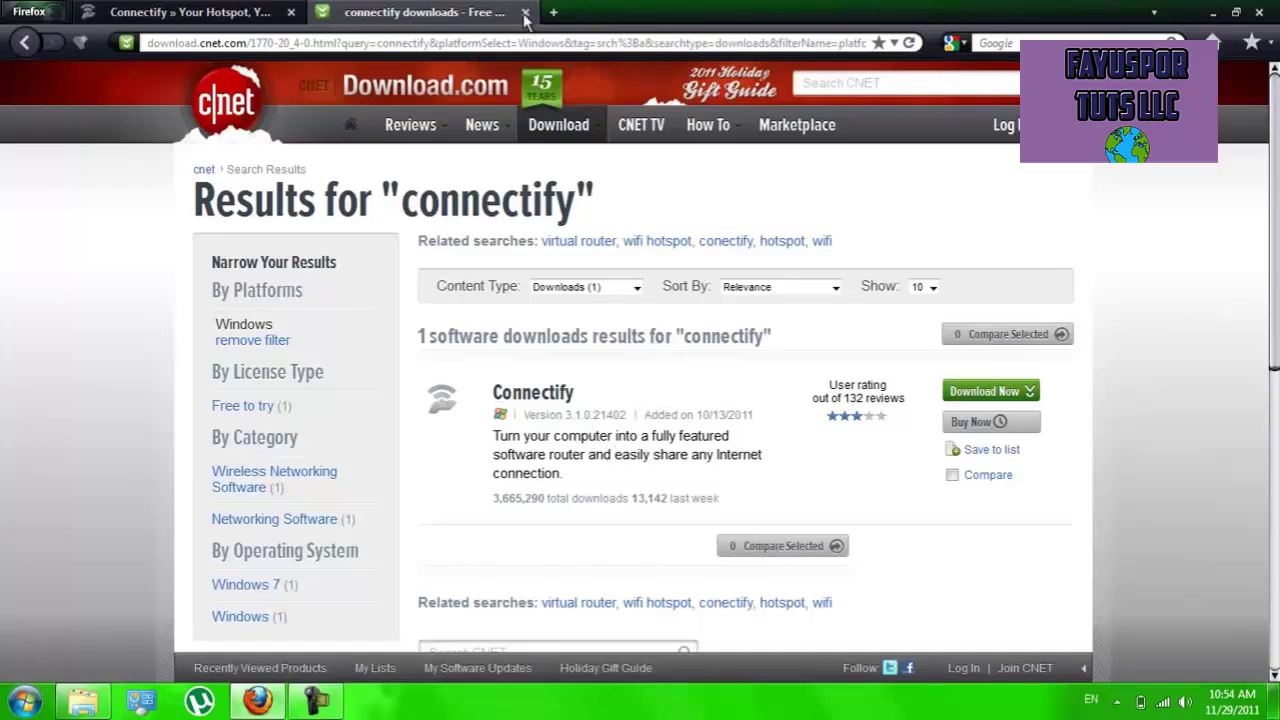
pyautogui.click(1212, 14)
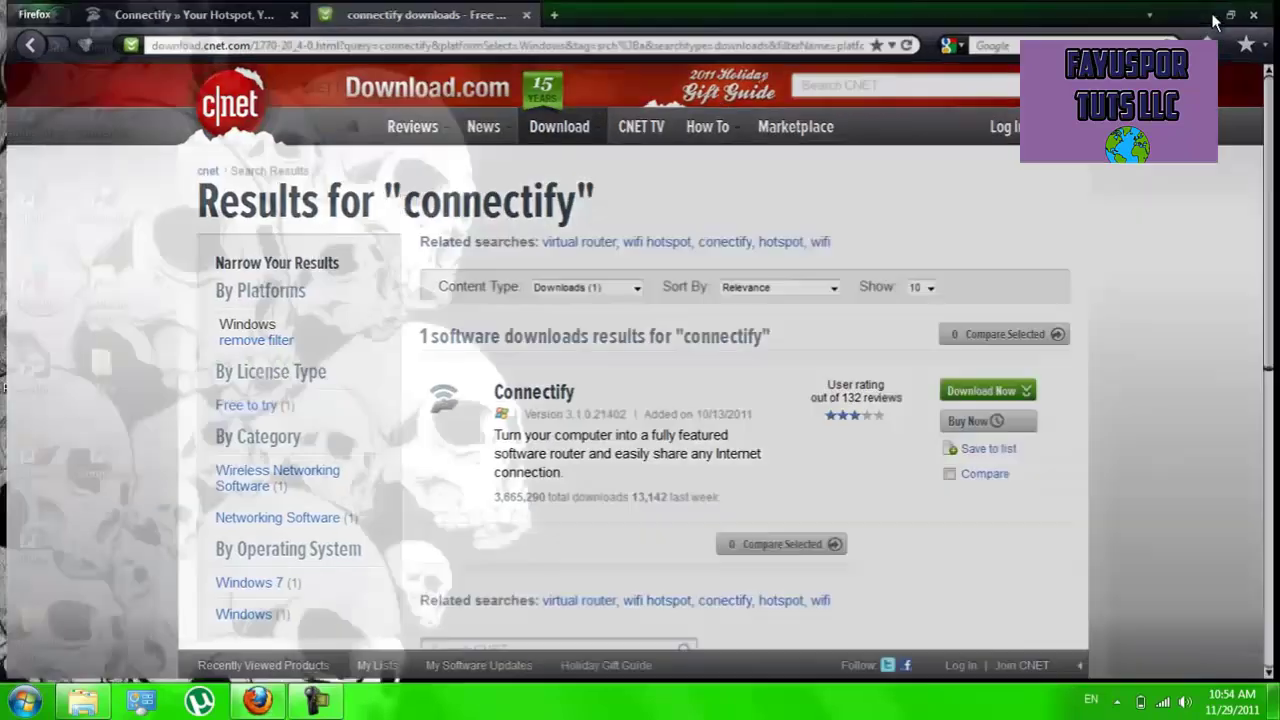
pyautogui.click(83, 702)
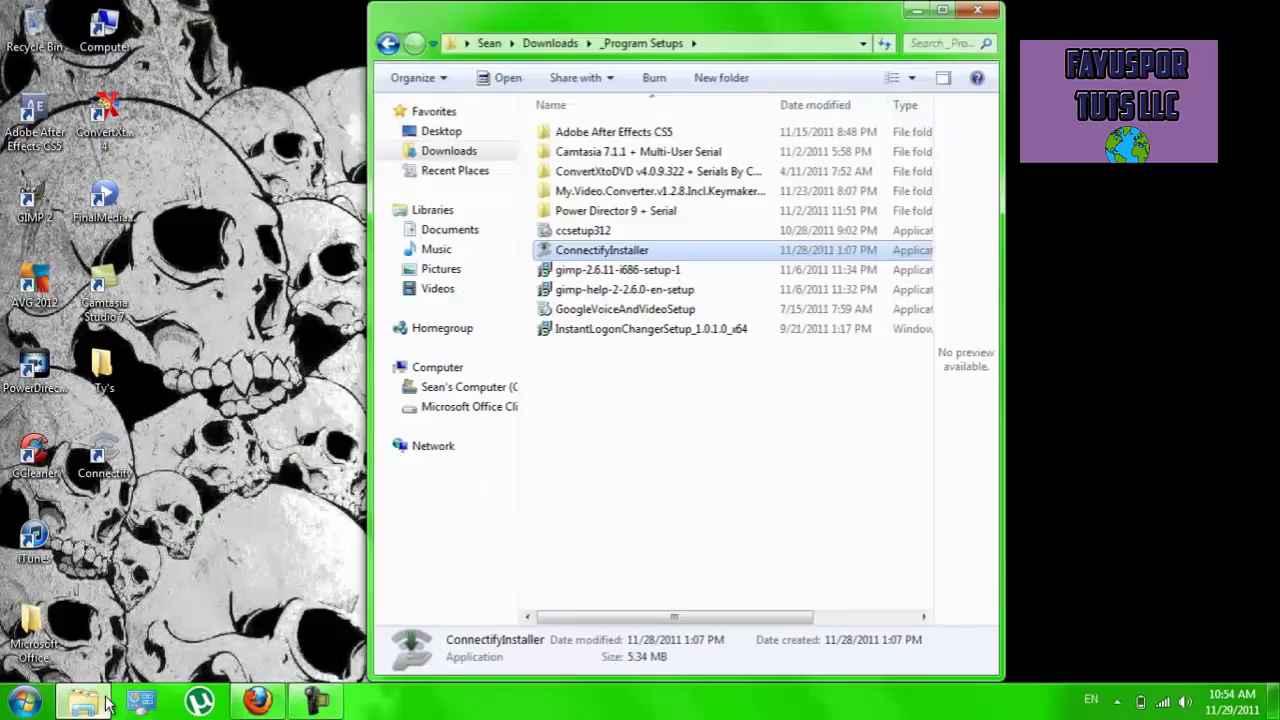
pyautogui.click(978, 14)
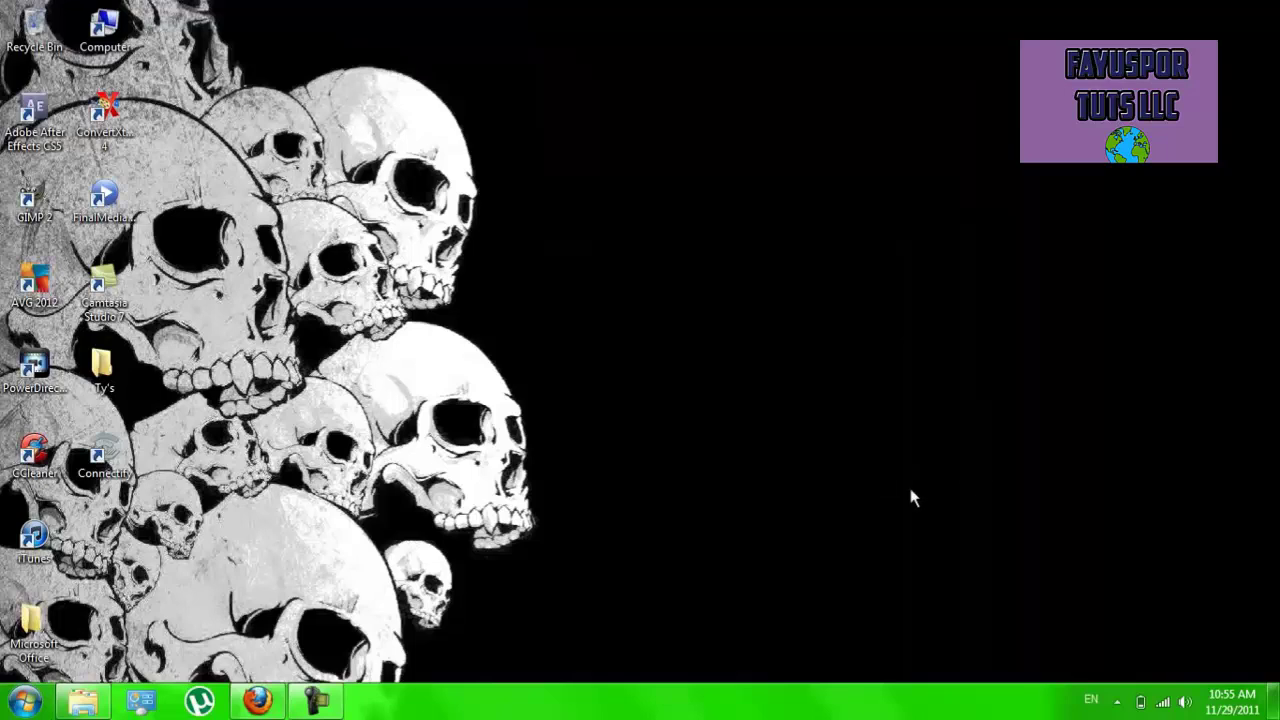
# Launch Connectify from the desktop and re-enter the hotspot name as "Connectify-" followed by the owner's first name
pyautogui.doubleClick(105, 460)
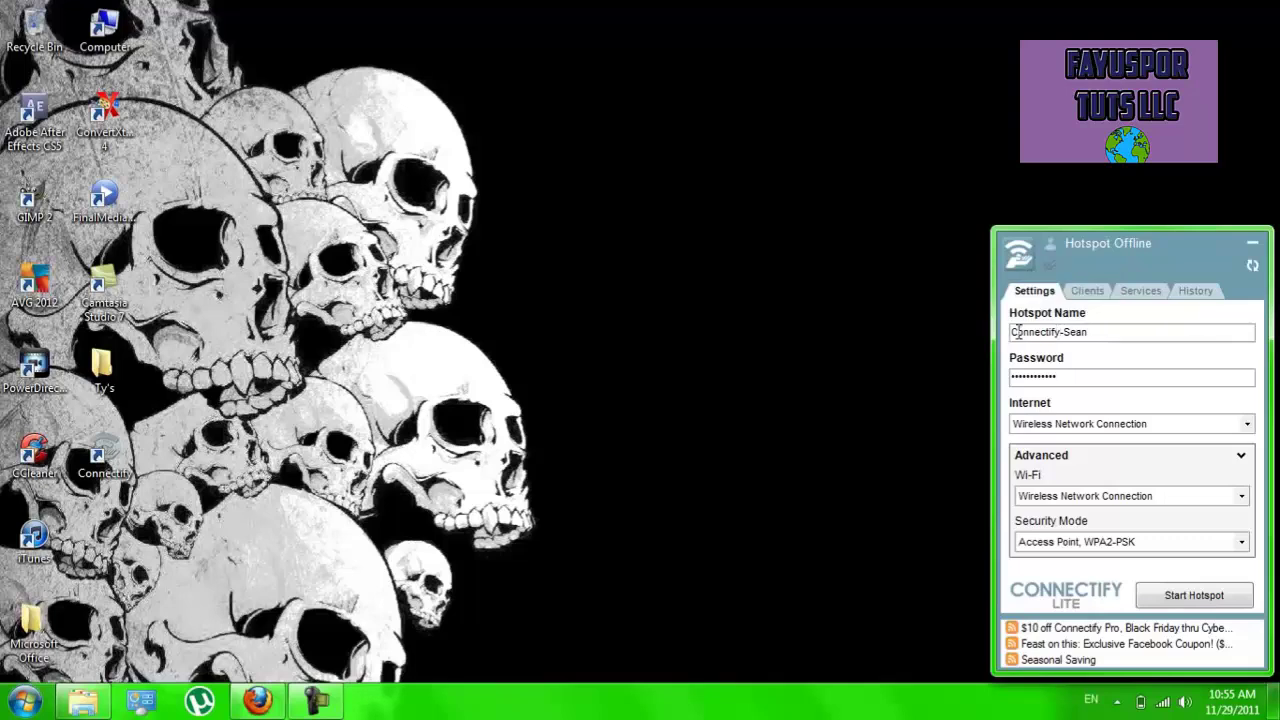
pyautogui.moveTo(1061, 332); pyautogui.dragTo(985, 338)
pyautogui.hotkey('shift', 'End')
pyautogui.press('BackSpace')
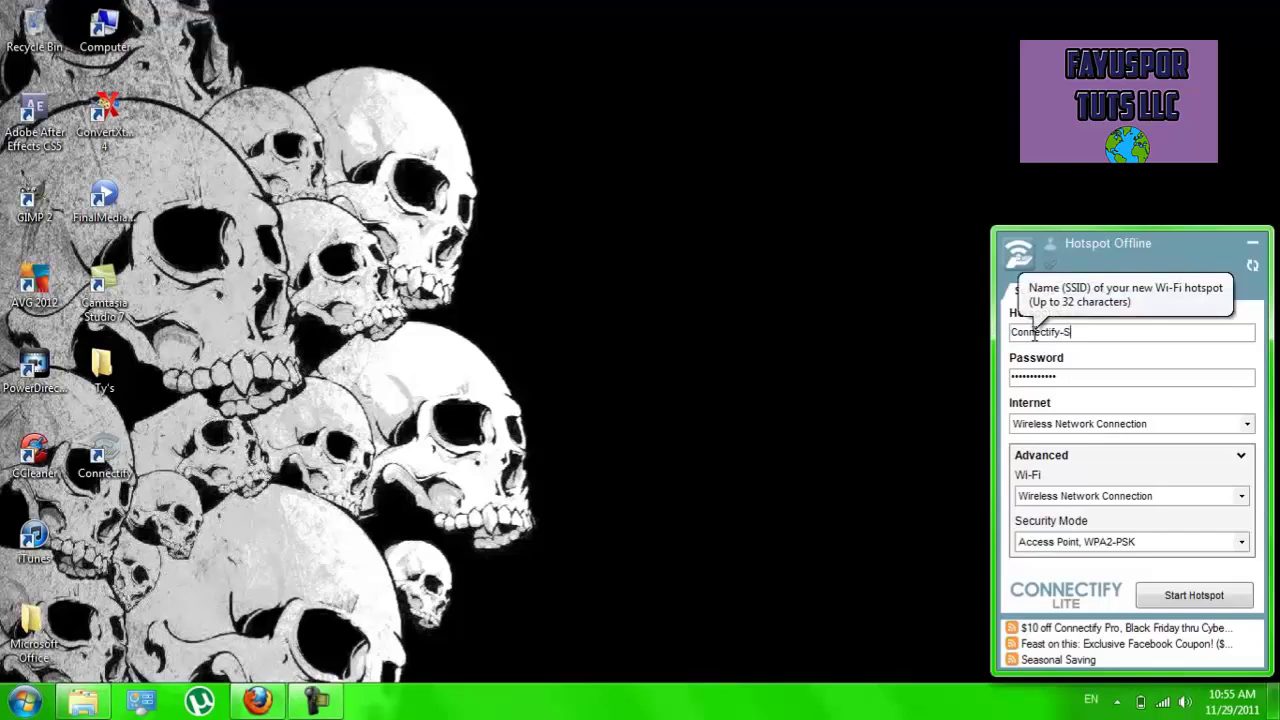
pyautogui.write('Sean')
# Check the hotspot password and select Wireless Network Connection for both the Internet source and the Wi-Fi card
pyautogui.click(1074, 378)
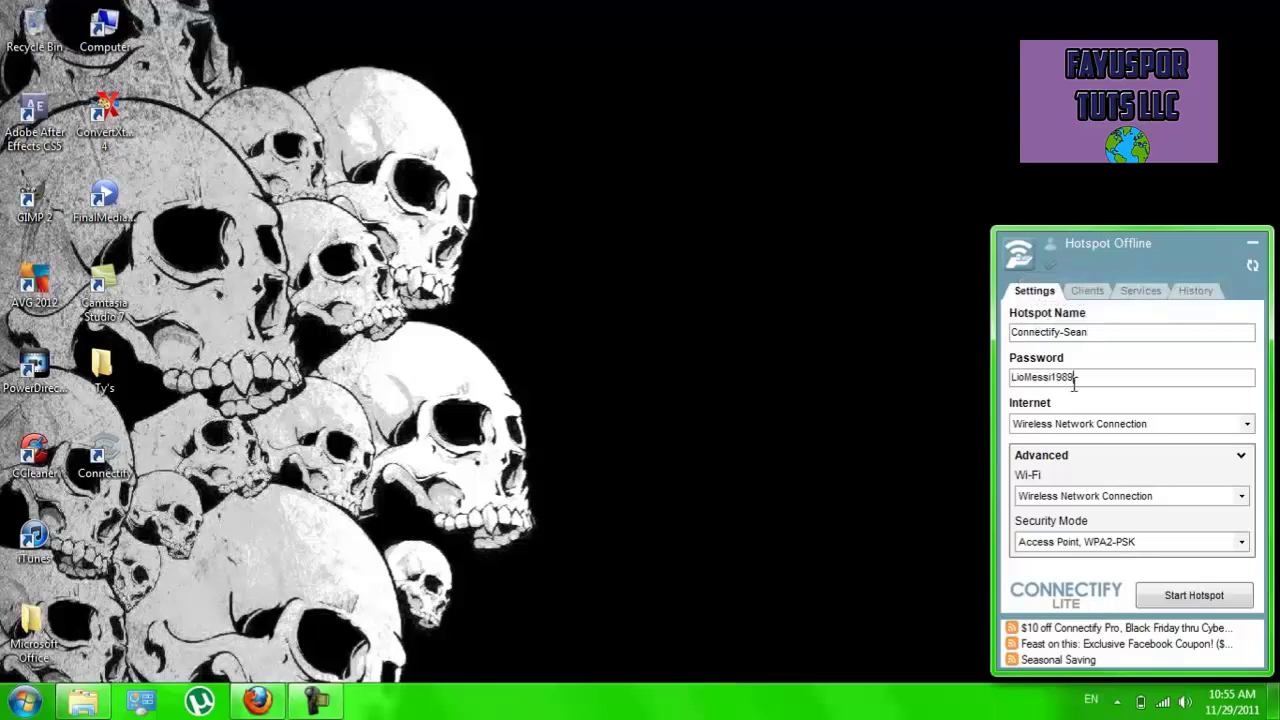
pyautogui.moveTo(1084, 378); pyautogui.dragTo(916, 408)
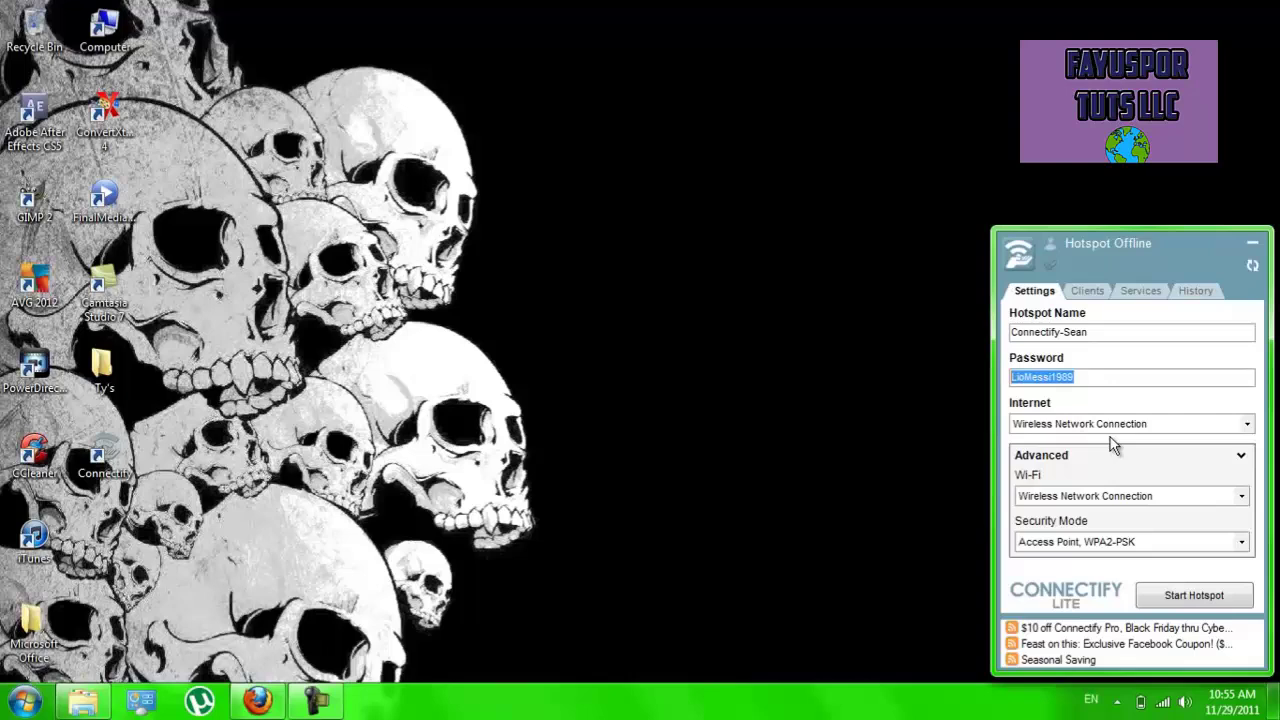
pyautogui.click(1170, 430)
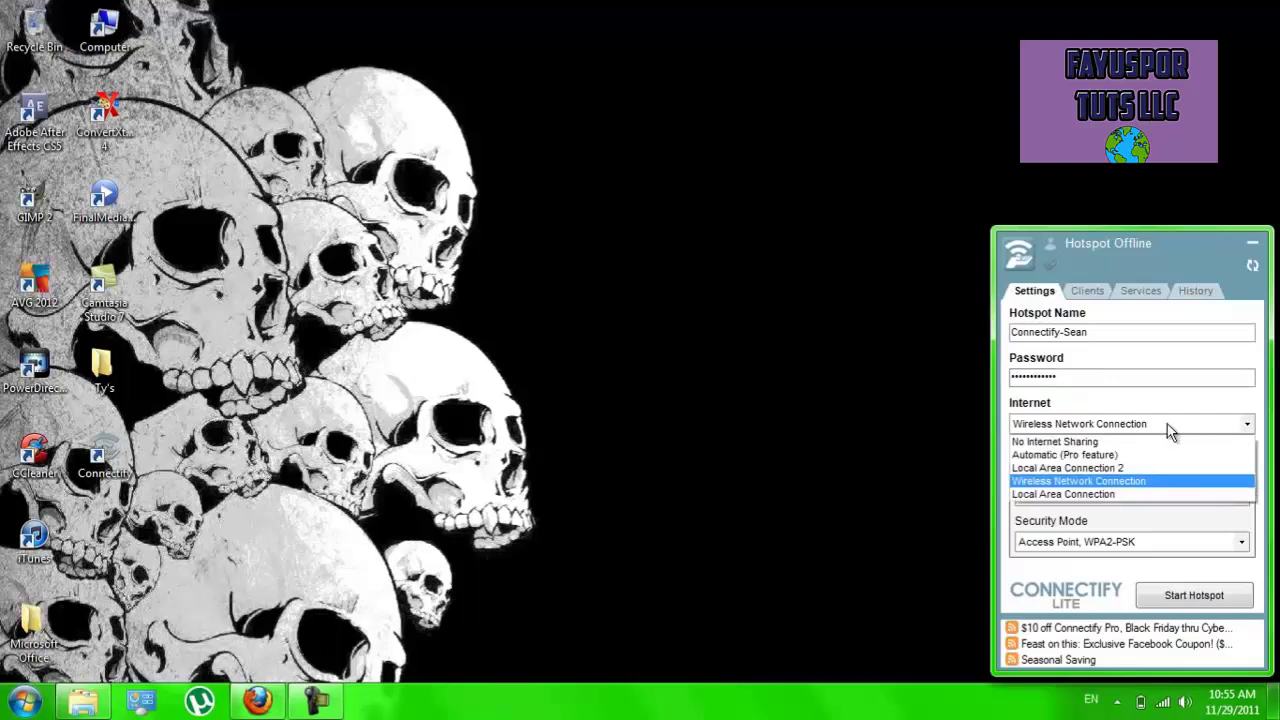
pyautogui.click(1144, 477)
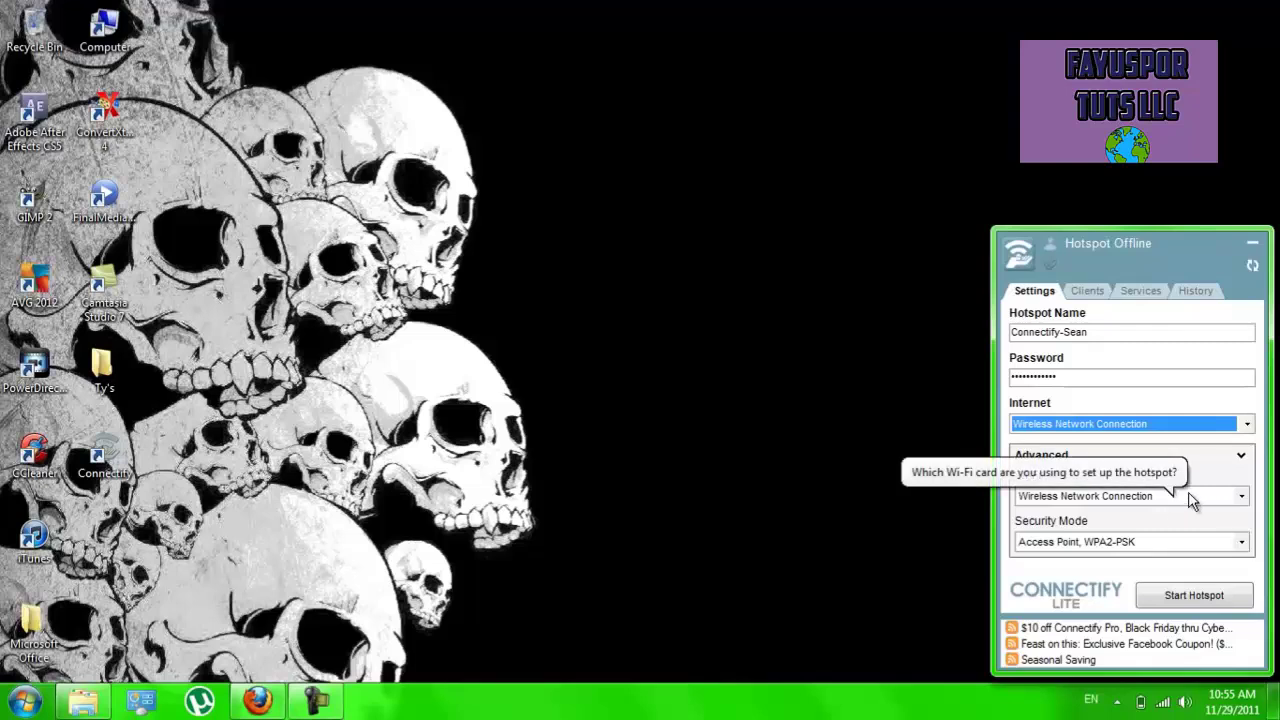
pyautogui.click(1190, 497)
pyautogui.click(1189, 493)
# Set the security mode to Access Point, WPA2-PSK and start the hotspot
pyautogui.click(1192, 544)
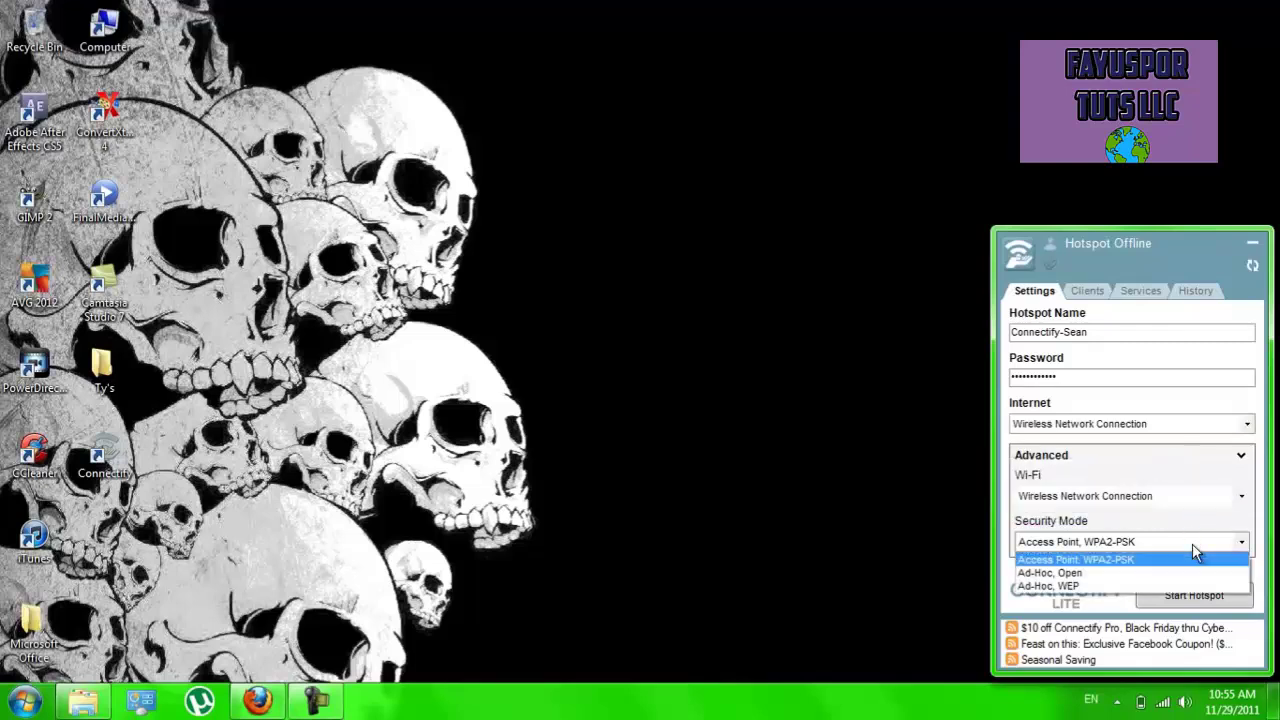
pyautogui.click(1098, 559)
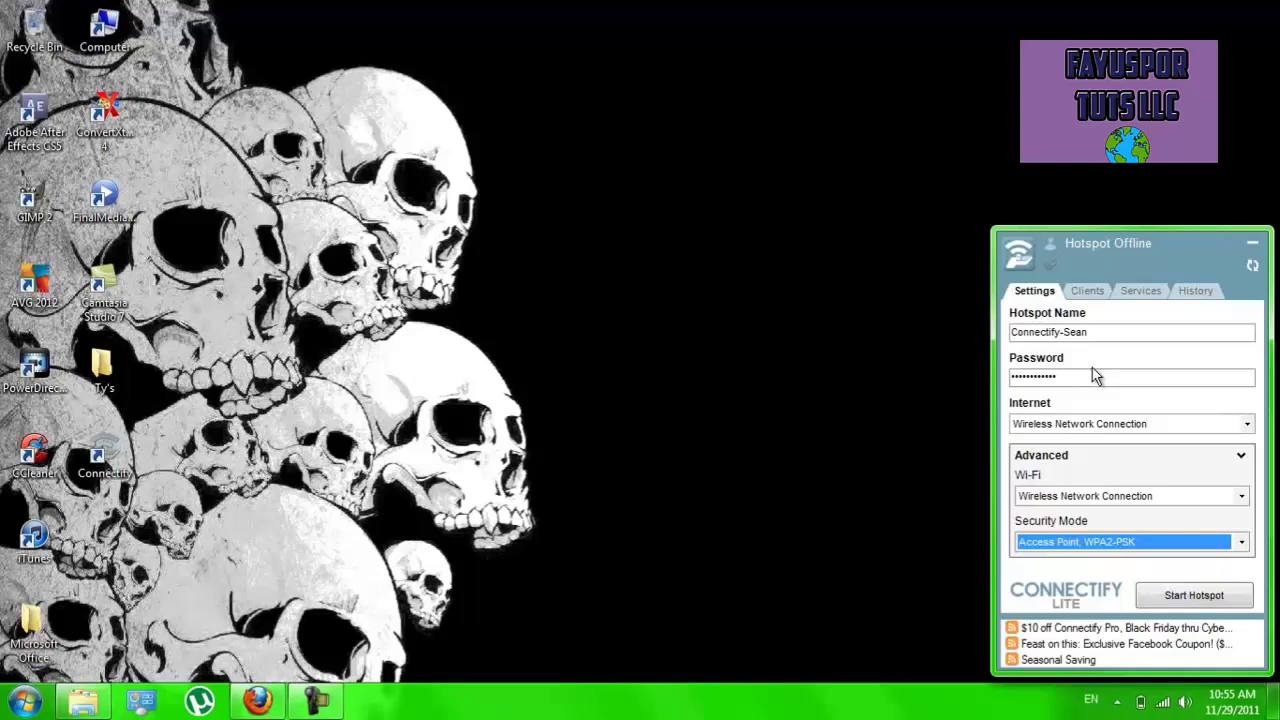
pyautogui.click(1205, 598)
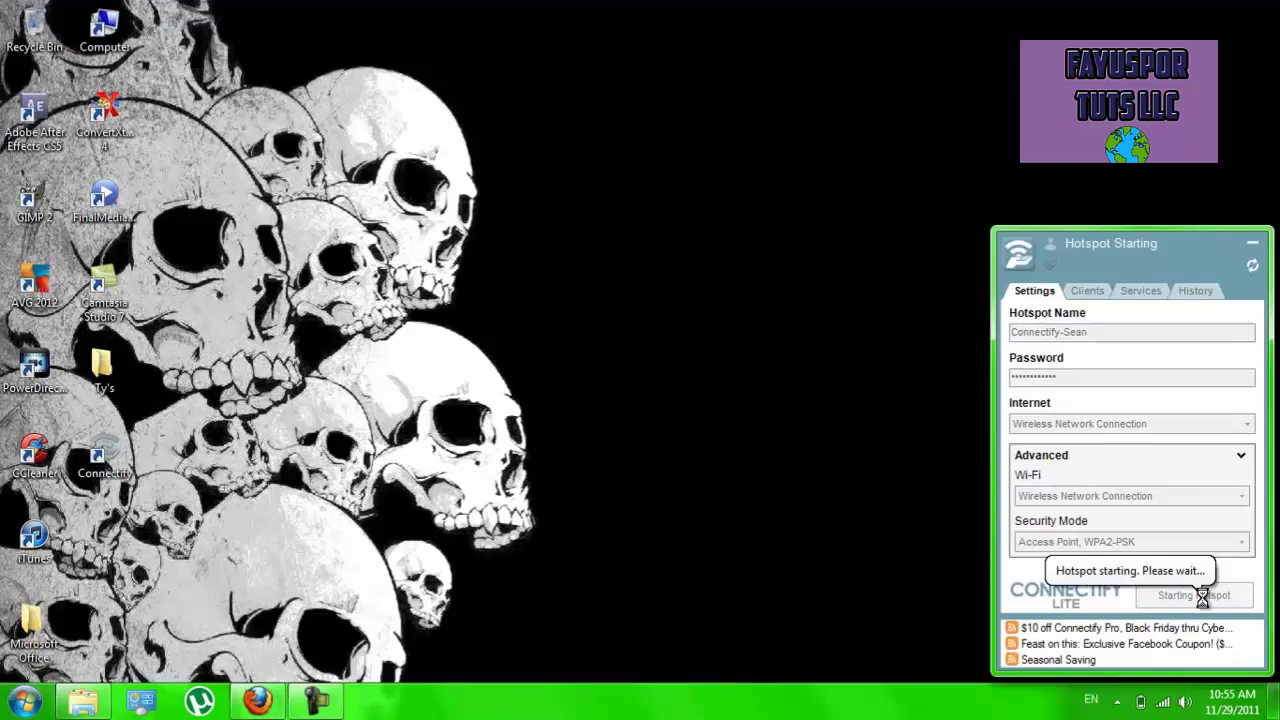